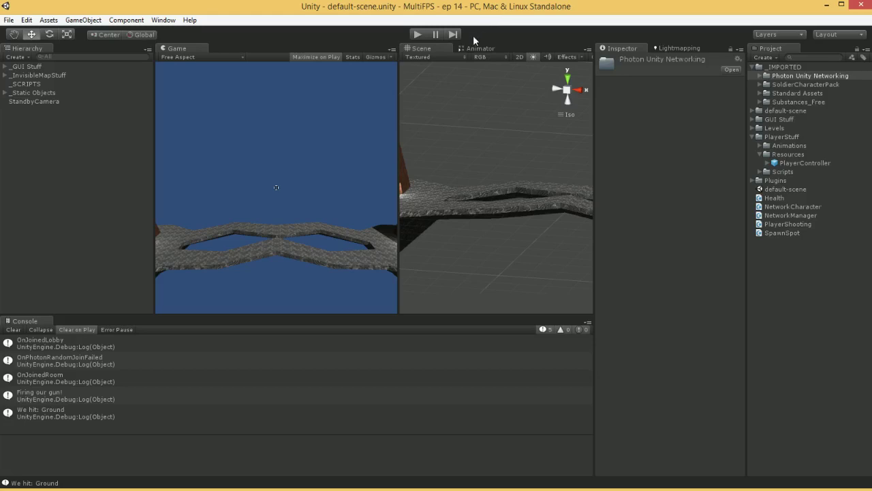
middle_click_drag(443, 165, 564, 183)
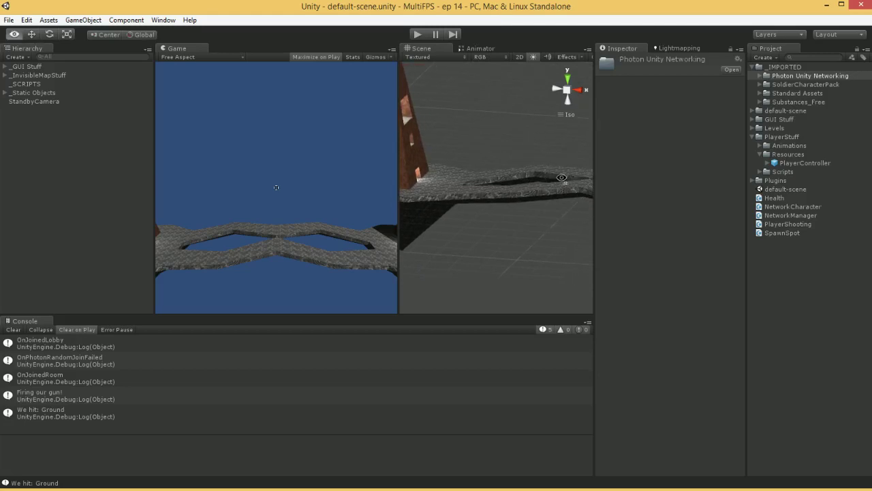
right_click_drag(564, 182, 368, 179)
left_click_drag(368, 183, 525, 217, "alt")
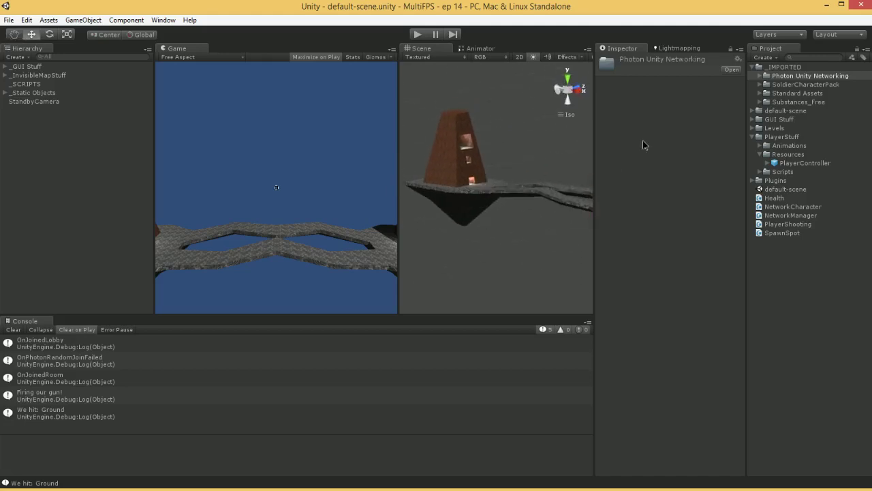
- Look up the installed Unity version in the program's About information and close it
left_click(190, 19)
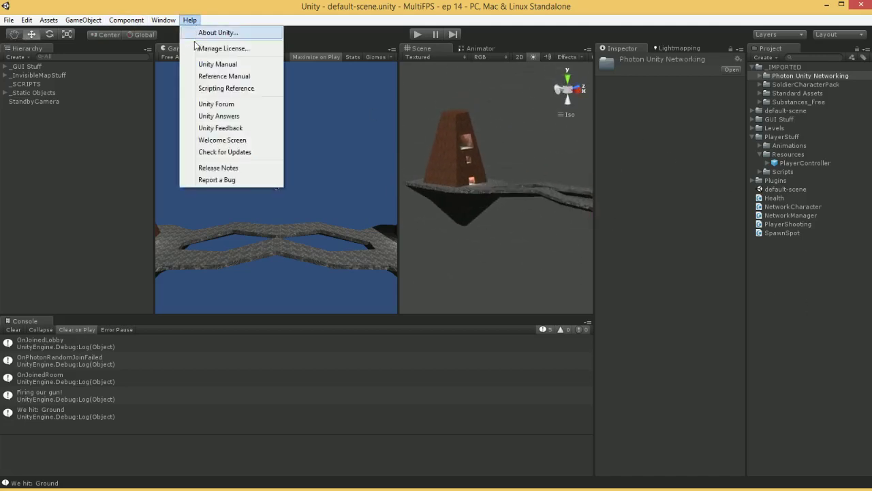
left_click(243, 31)
left_click_drag(619, 151, 580, 132)
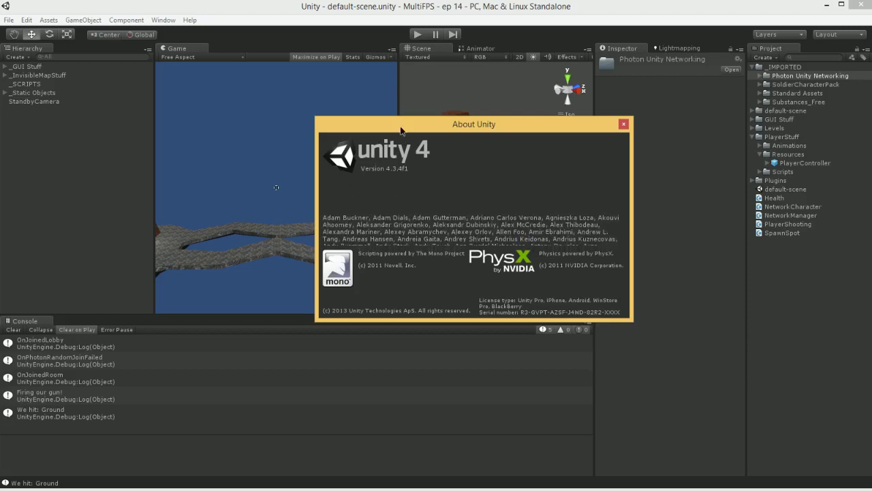
left_click_drag(398, 135, 283, 152)
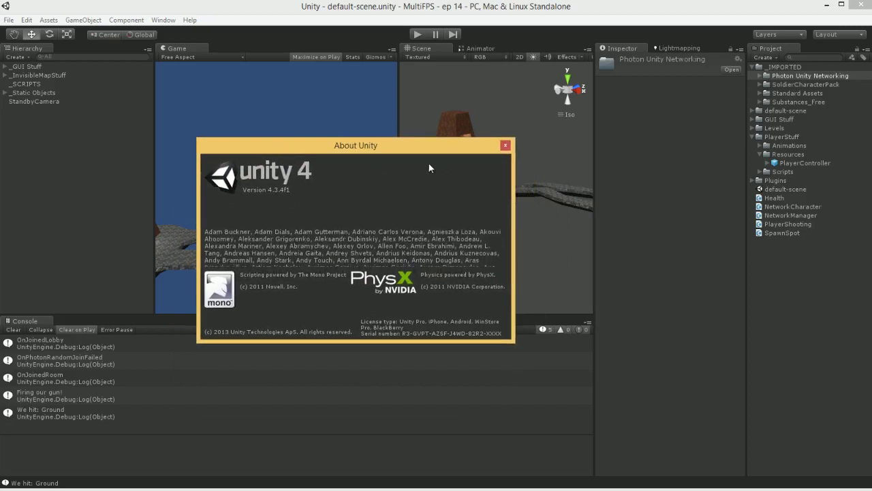
left_click_drag(370, 146, 490, 108)
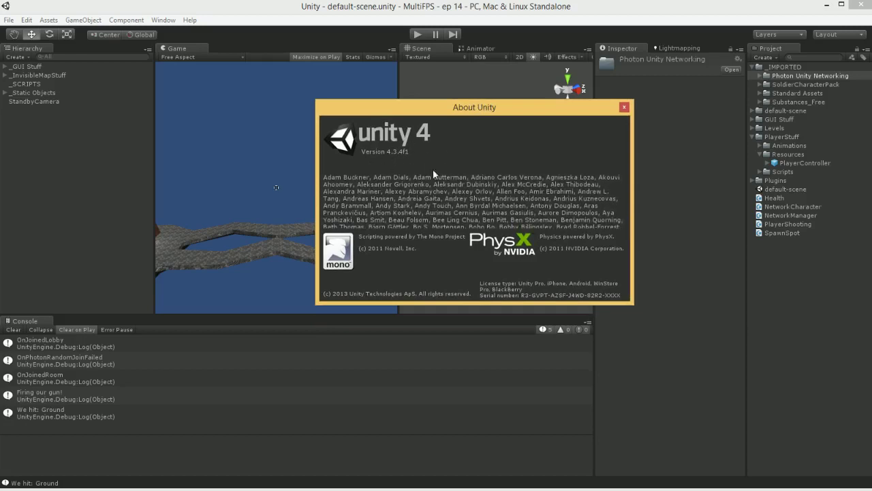
left_click_drag(451, 112, 376, 128)
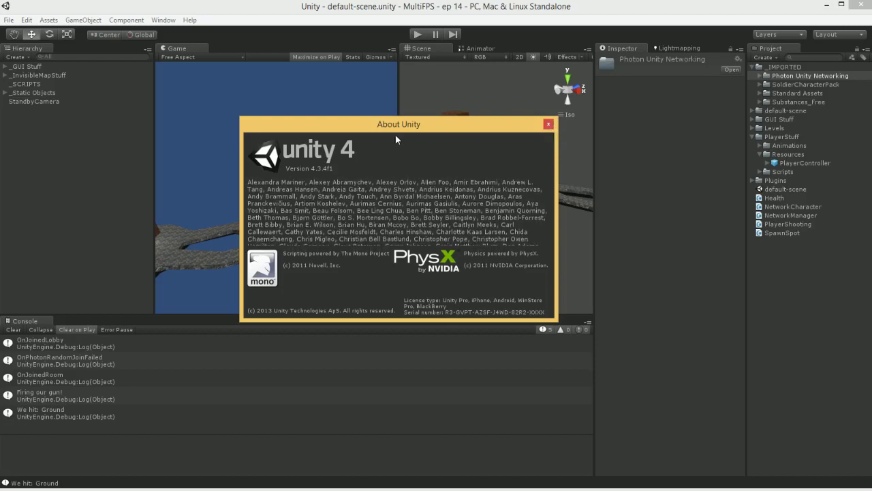
left_click_drag(395, 126, 459, 120)
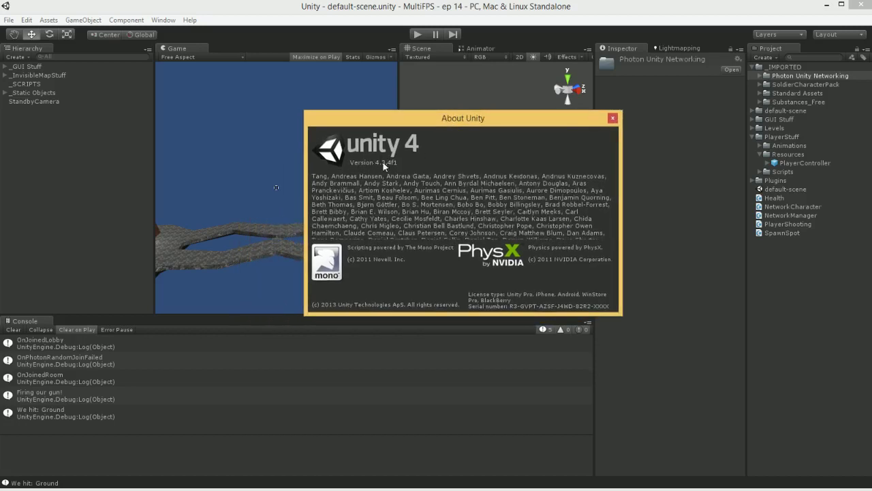
left_click(613, 118)
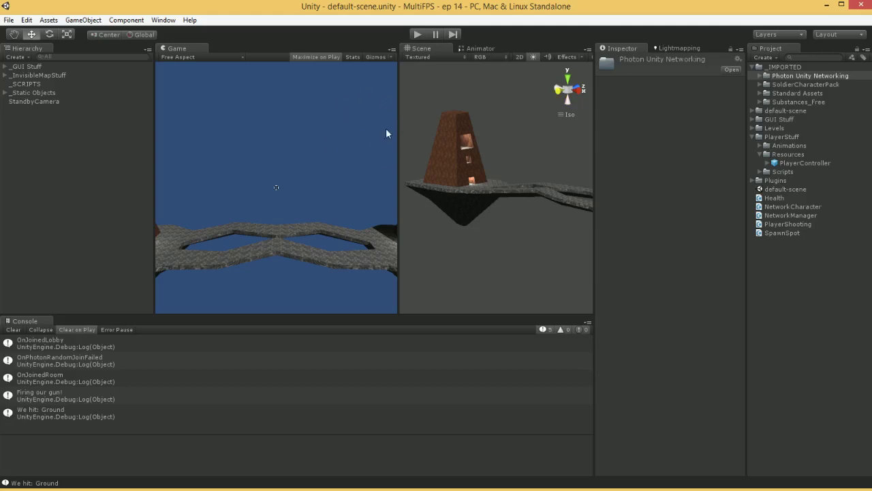
- Run the game in the editor, join a Multi Player session, and stop play mode
left_click(416, 36)
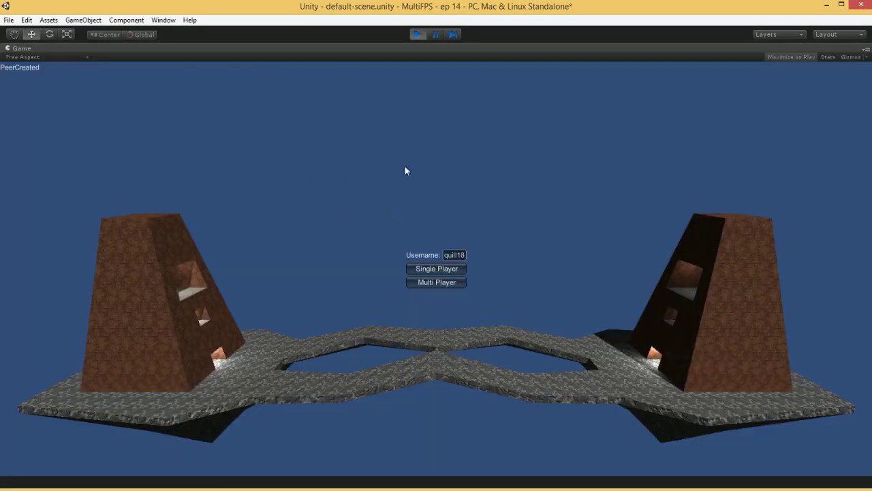
left_click(433, 282)
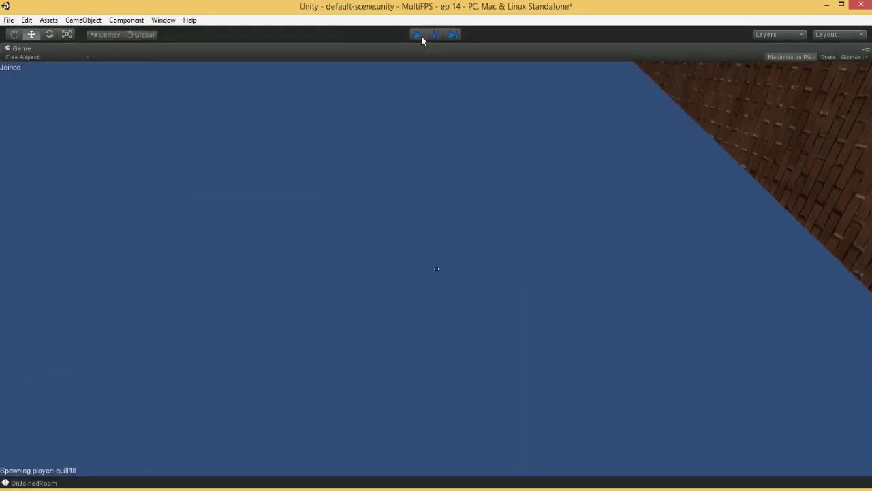
left_click(418, 34)
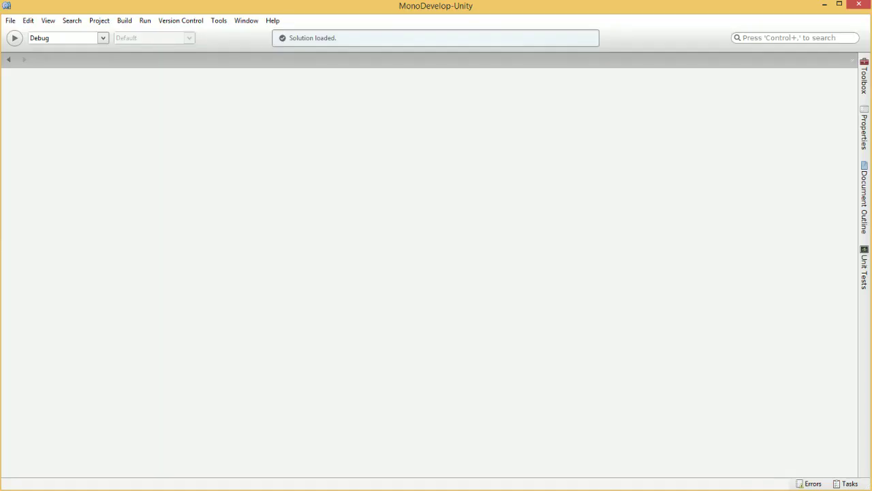
- Open the NetworkManager script in MonoDevelop, examine the version string in Connect()'s ConnectUsingSettings call, and return to Unity
left_click(824, 4)
left_click(767, 207)
double_click(769, 215)
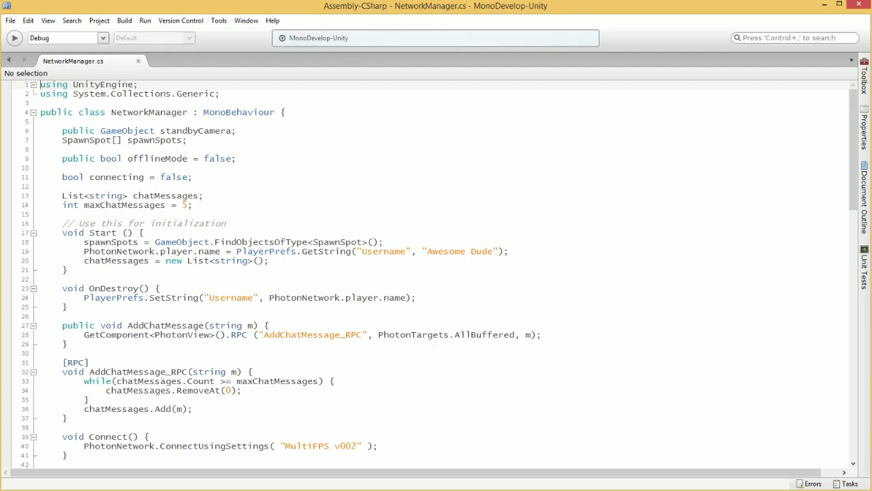
left_click_drag(357, 271, 334, 271)
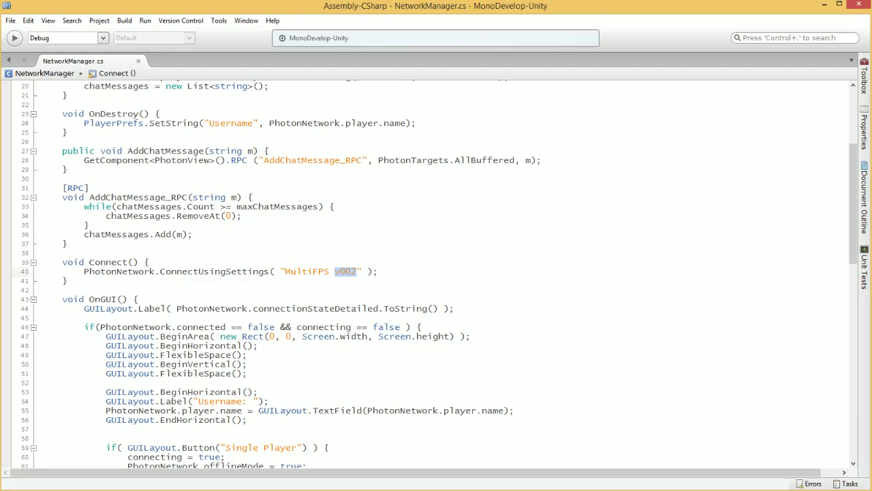
triple_click(345, 271)
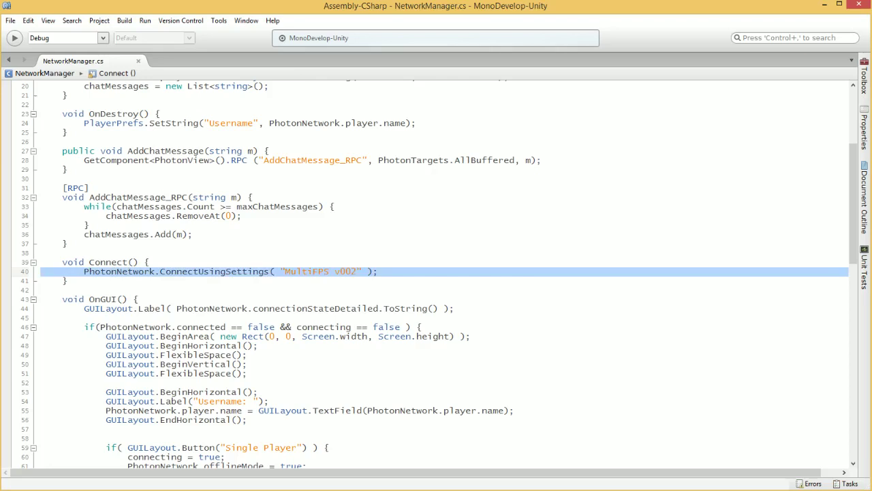
key("alt+Tab")
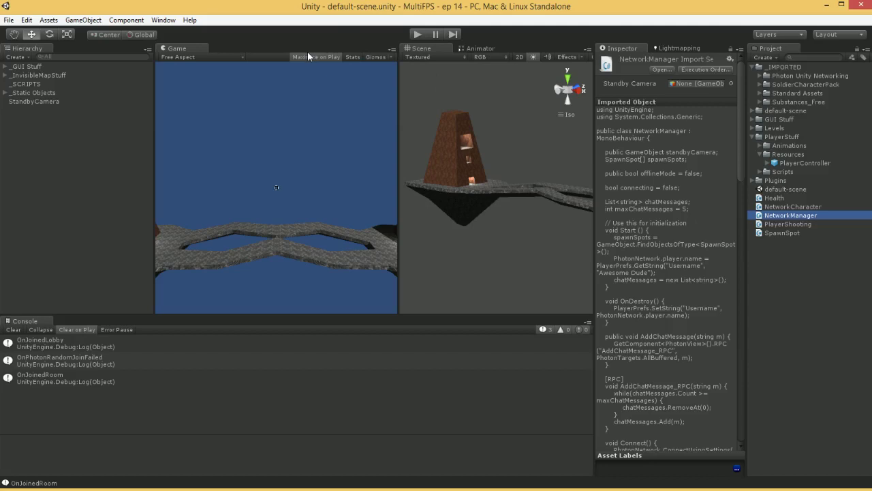
- Switch to the browser's quill18.com Unity tutorials page and review the topics already covered by the Multiplayer First-Person Shooter Tutorial
left_click(276, 46)
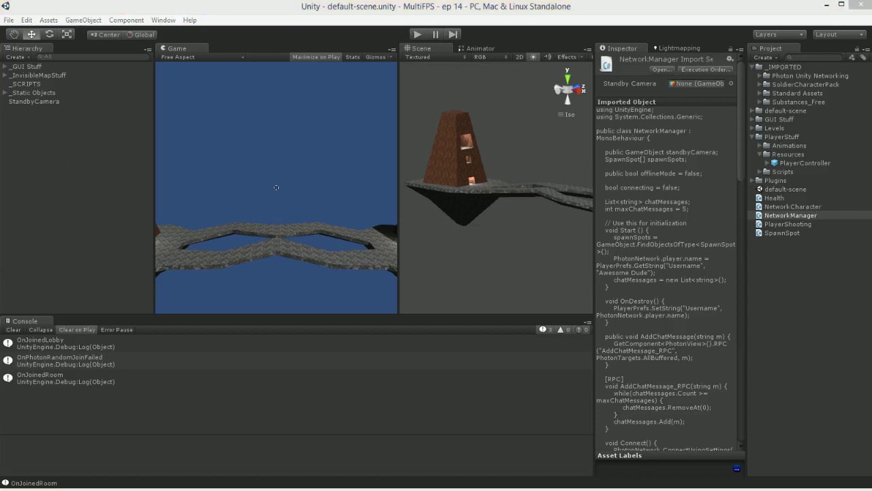
key("alt+Tab")
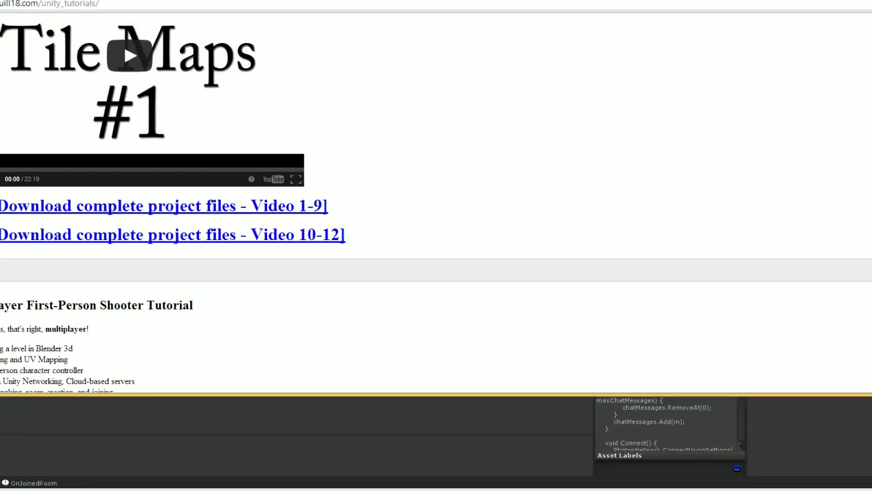
left_click_drag(0, 0, 180, 11)
scroll(599, 252, "down", 4)
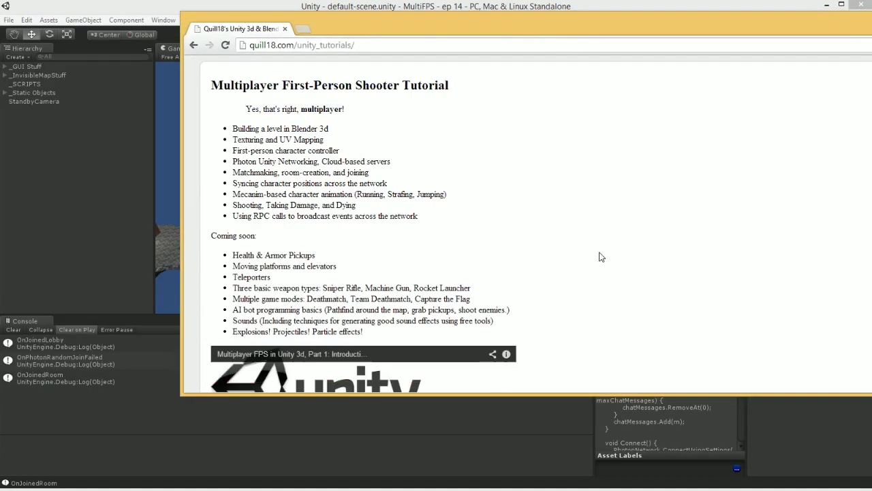
left_click_drag(232, 128, 232, 212)
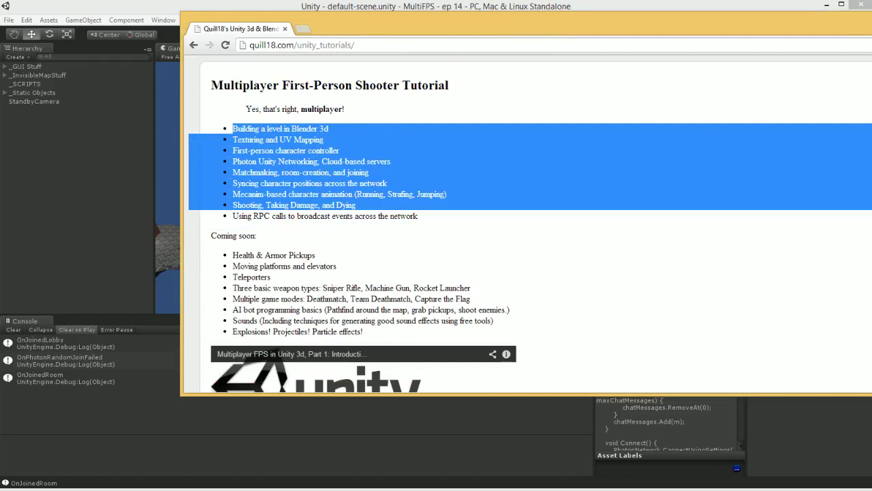
left_click(386, 144)
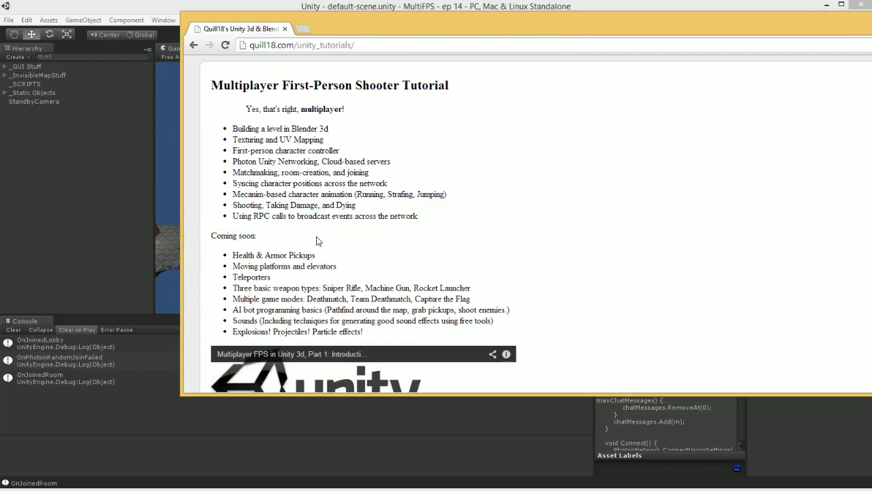
- Read through the "Coming soon" list of planned features for the multiplayer shooter tutorial
scroll(316, 240, "down", 3)
left_click_drag(232, 146, 286, 231)
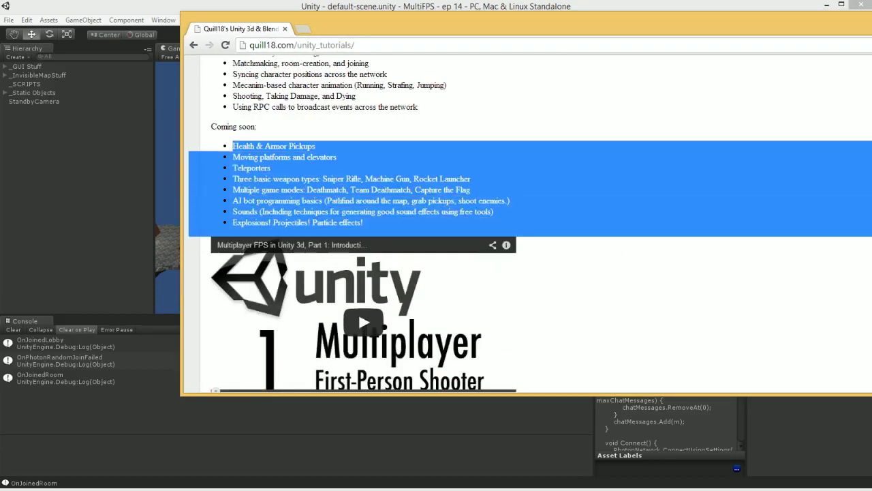
triple_click(307, 179)
left_click(272, 157)
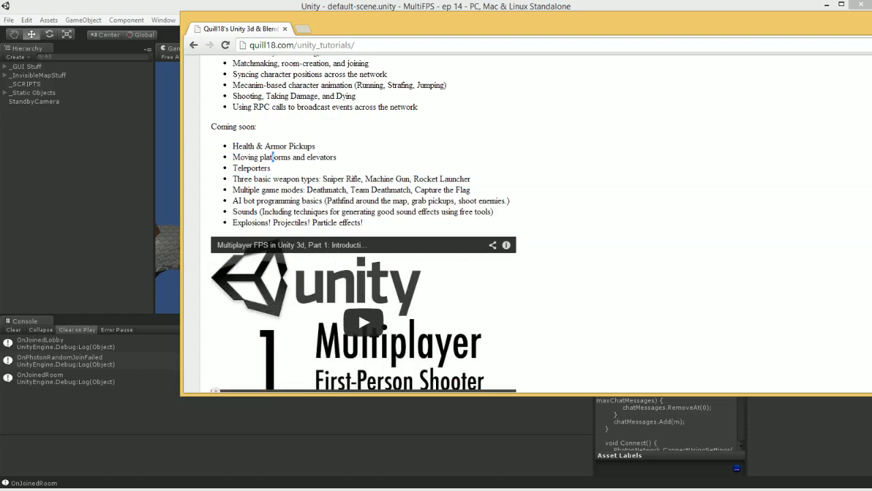
left_click_drag(233, 211, 235, 233)
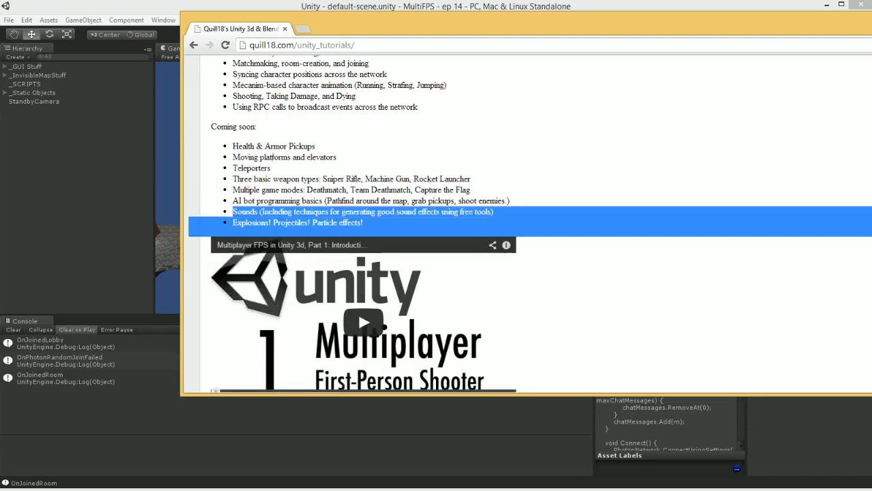
triple_click(249, 223)
double_click(245, 212)
left_click(213, 206)
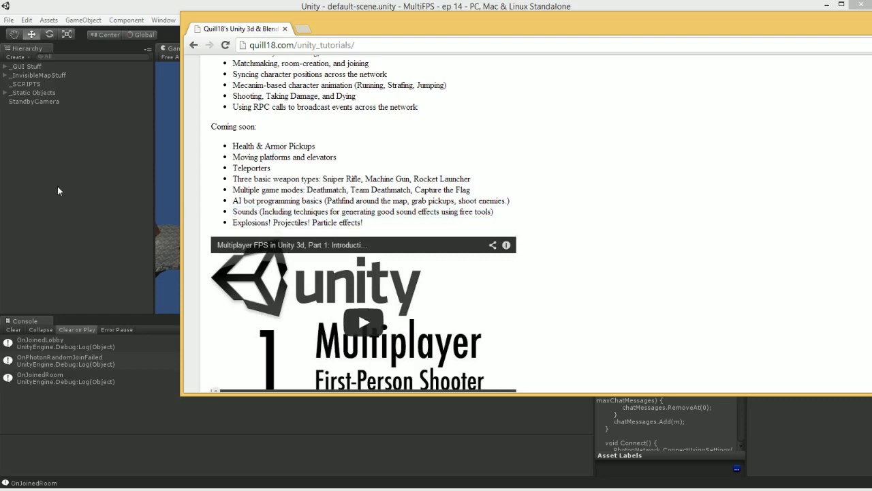
- Switch back to Unity, run the game, and start a Multi Player session
left_click(58, 191)
left_click(418, 34)
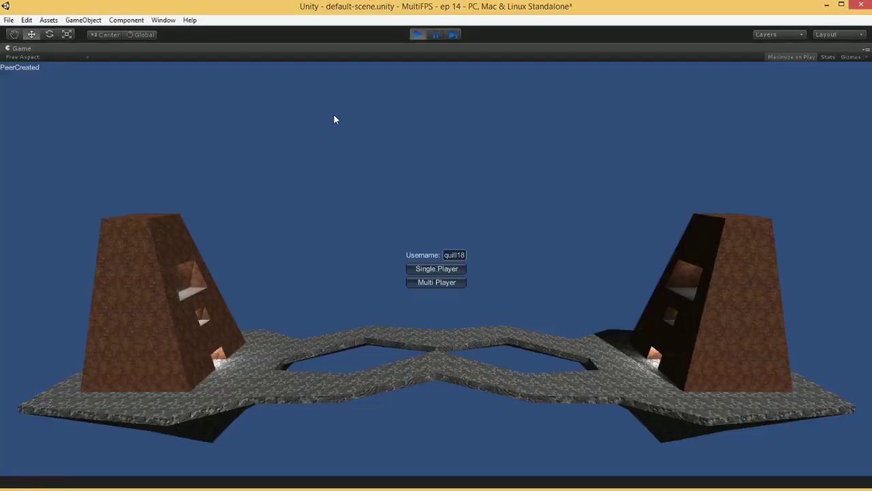
left_click(442, 283)
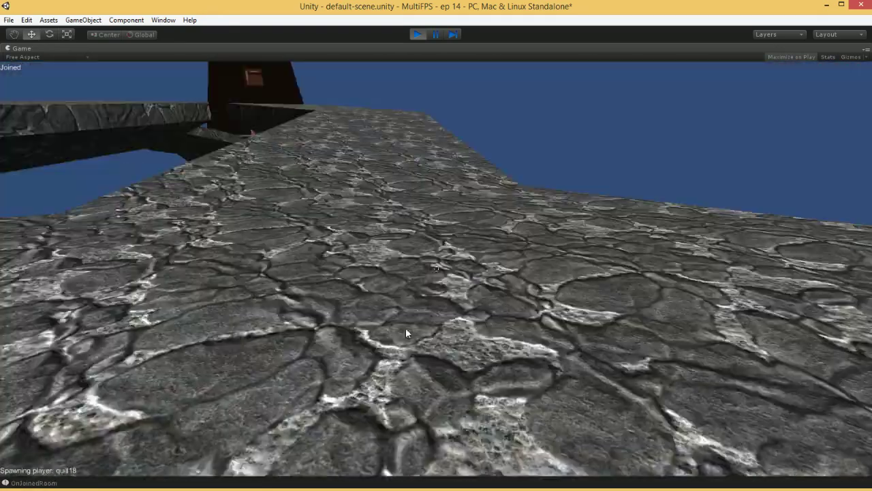
- Playtest the player's movement by strafing and walking along the stone path toward the tower
key("d")
key("a")
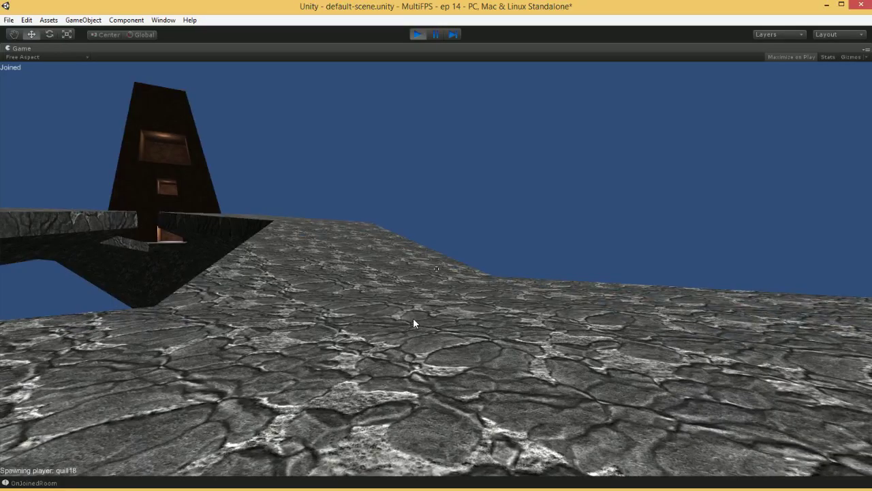
key("w")
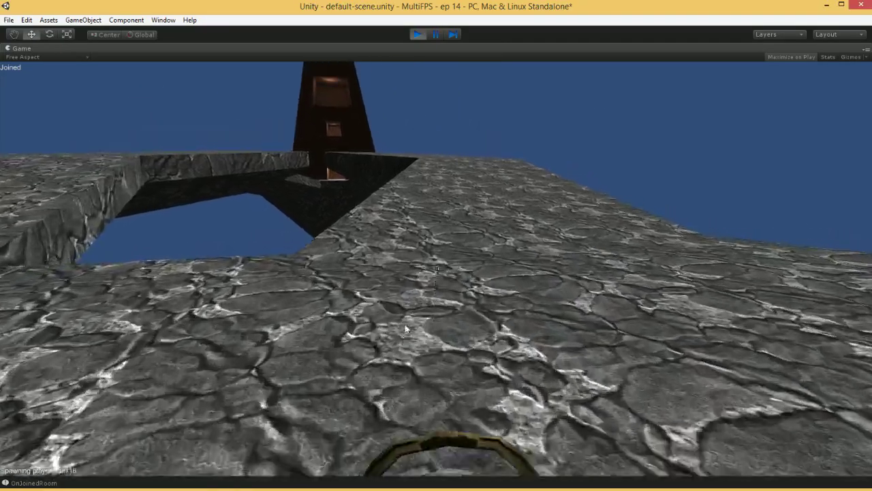
key("w")
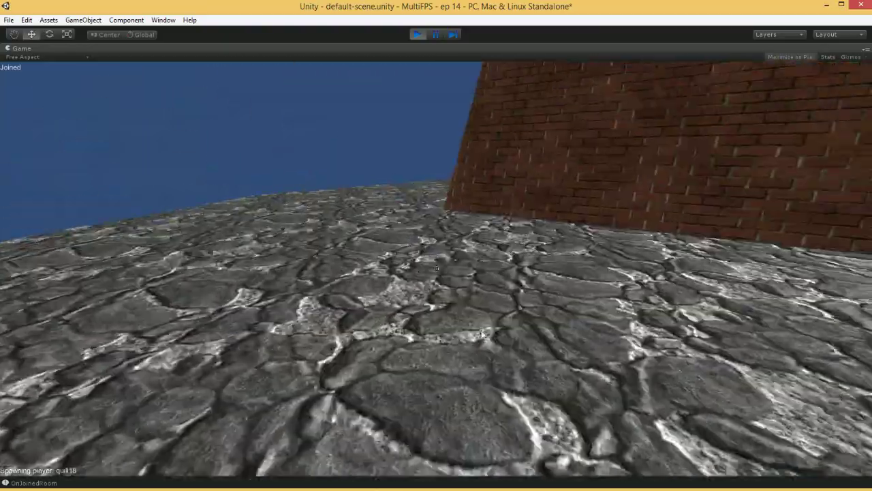
key("w")
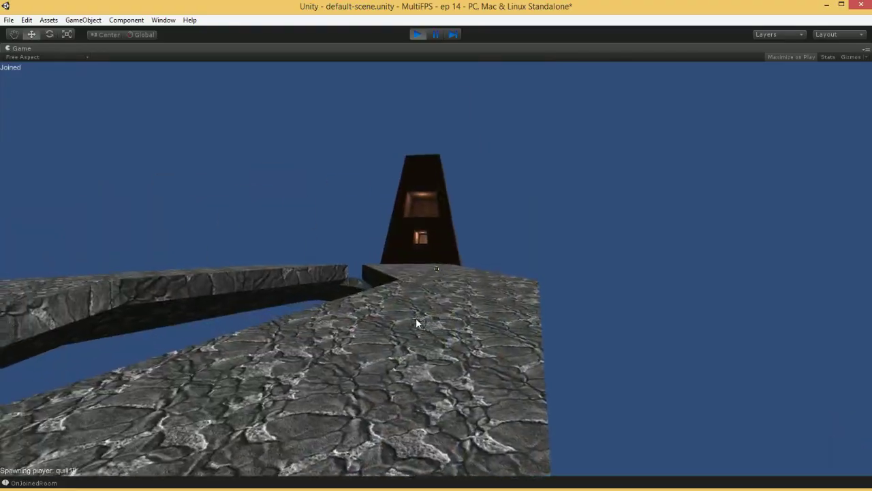
key("w")
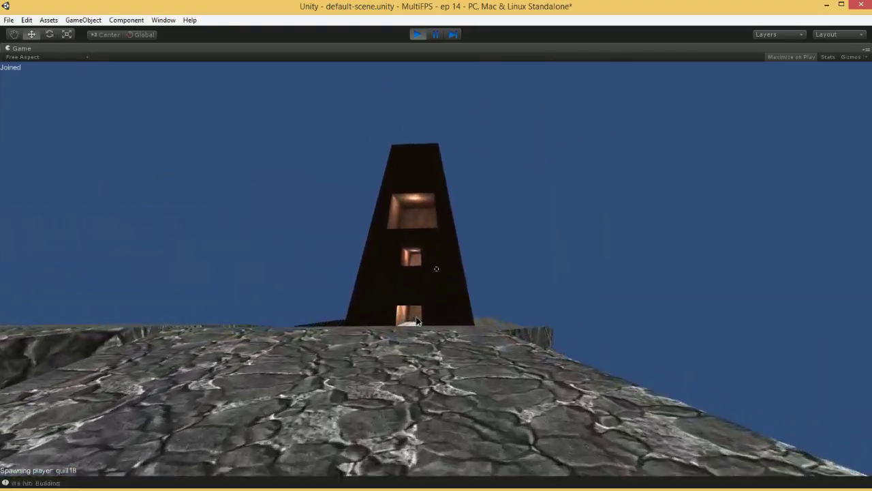
key("w")
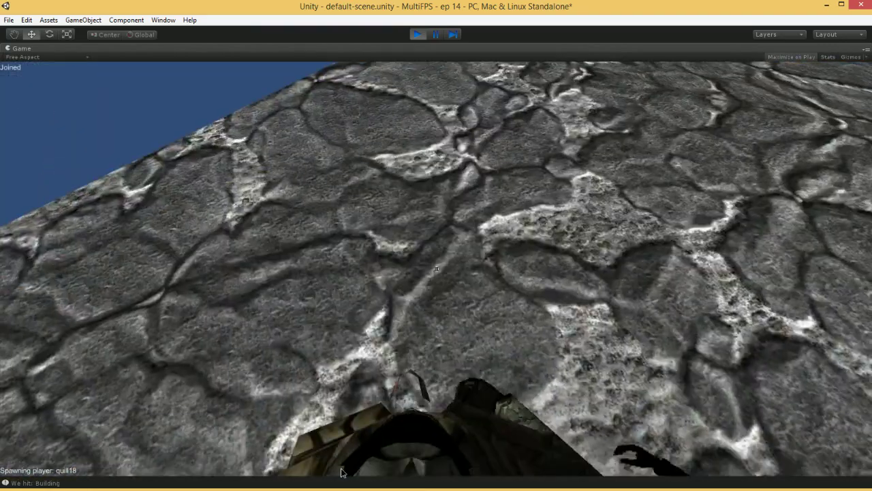
- Test-fire the gun at the ground and the tower while approaching its doorway, and stop the game
left_click(343, 471)
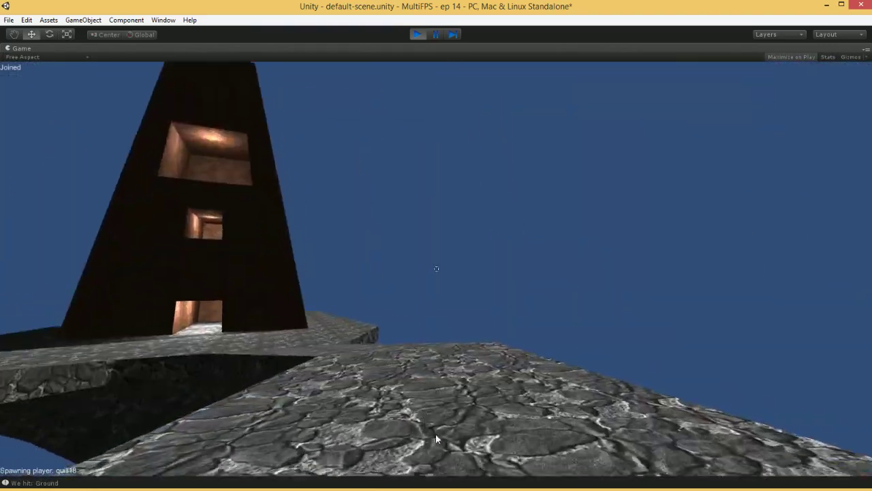
key("w")
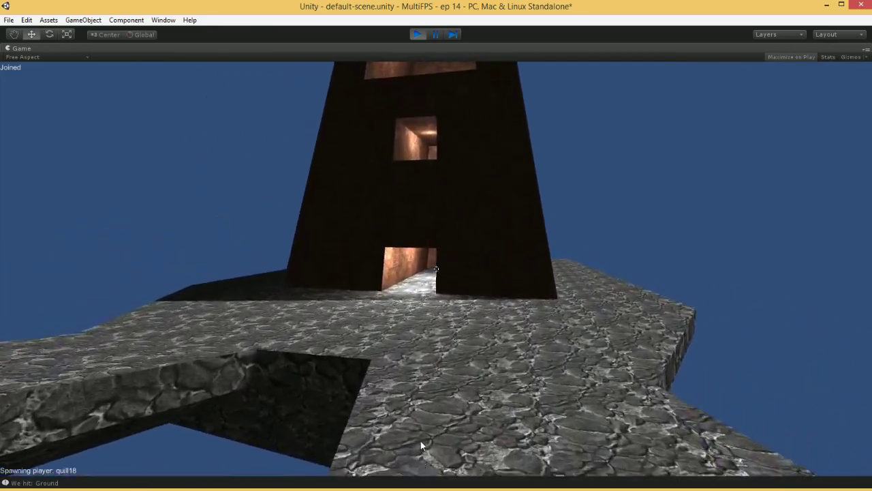
key("w")
left_click(421, 441)
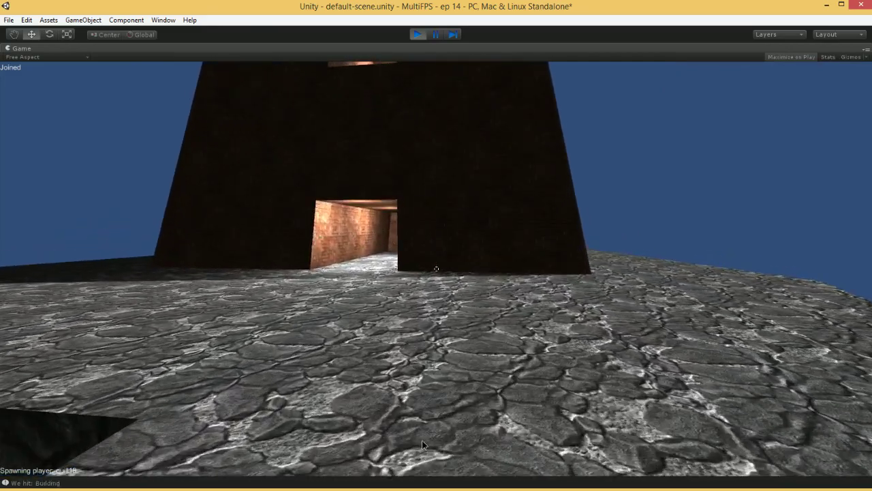
key("w")
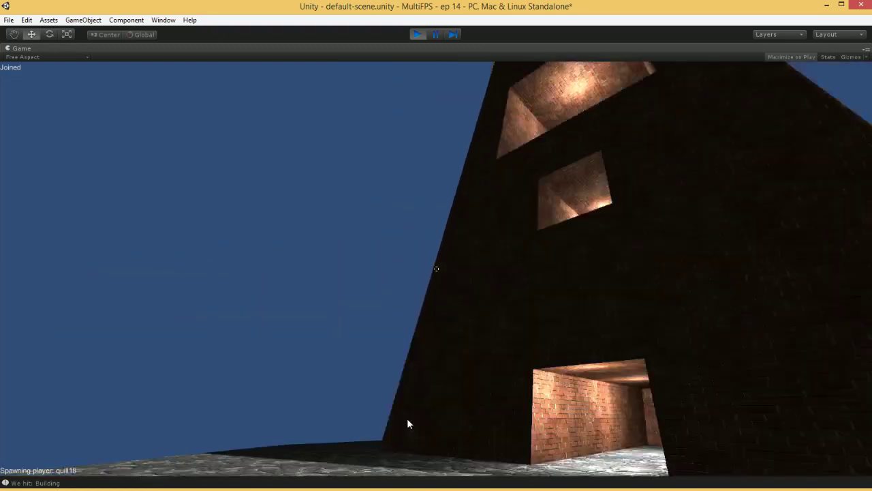
left_click(417, 34)
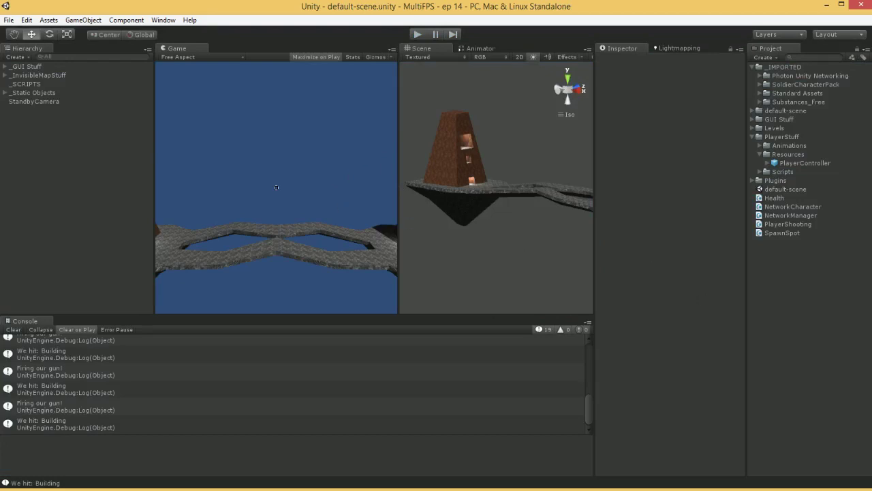
- Switch to the browser, highlight "Health & Armor Pickups" in the "Coming soon" list, and return to Unity
key("alt+Tab")
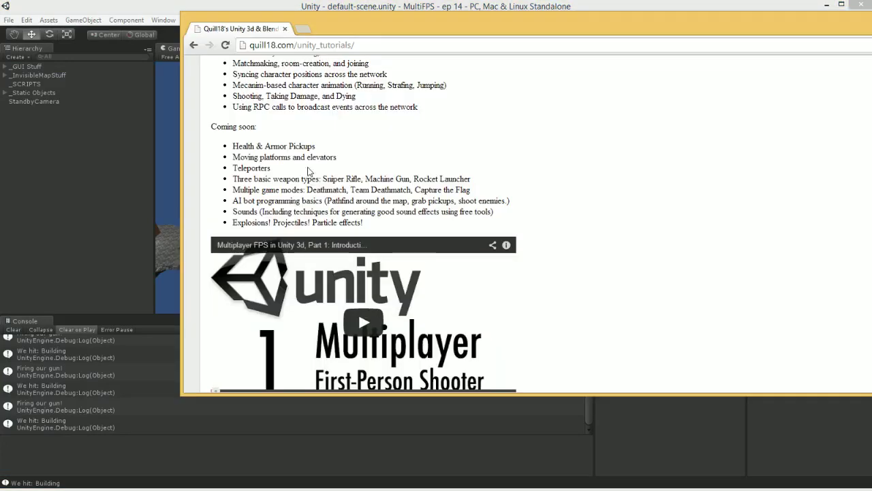
triple_click(299, 145)
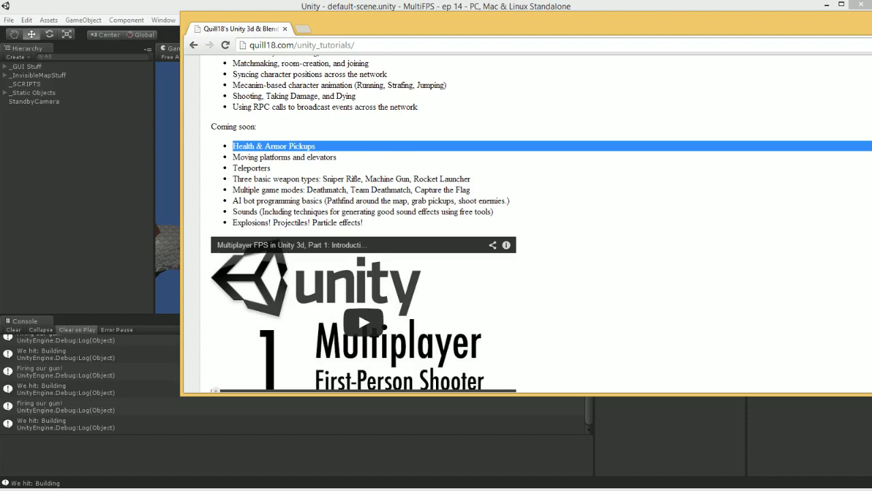
left_click(139, 184)
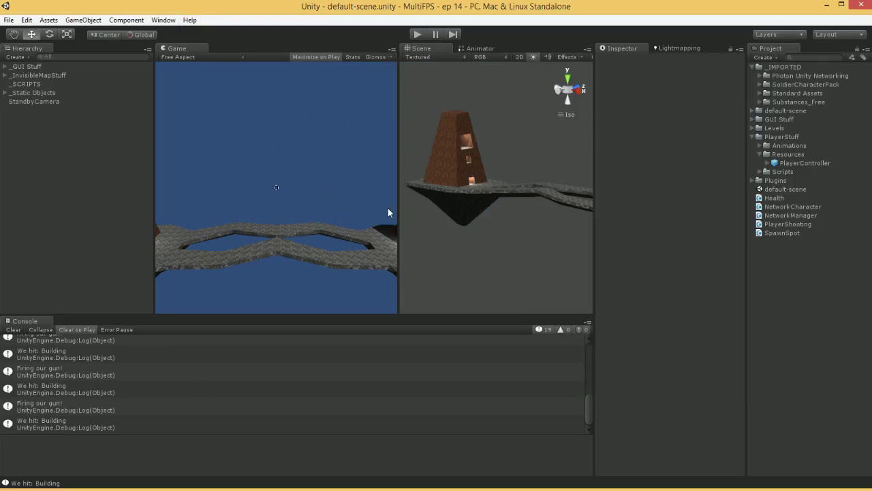
- Bring up the browser, move its window fully onto the screen, and switch back to Unity
key("alt+Tab")
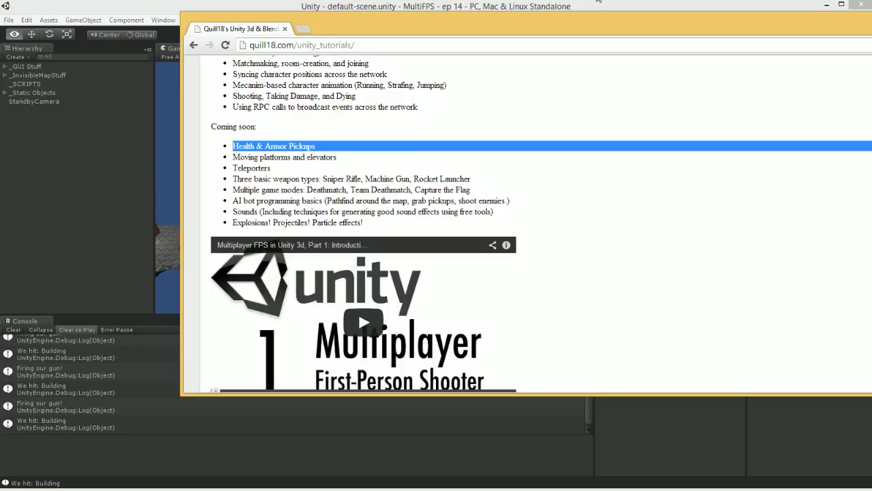
left_click_drag(577, 29, 481, 53)
key("alt+Tab")
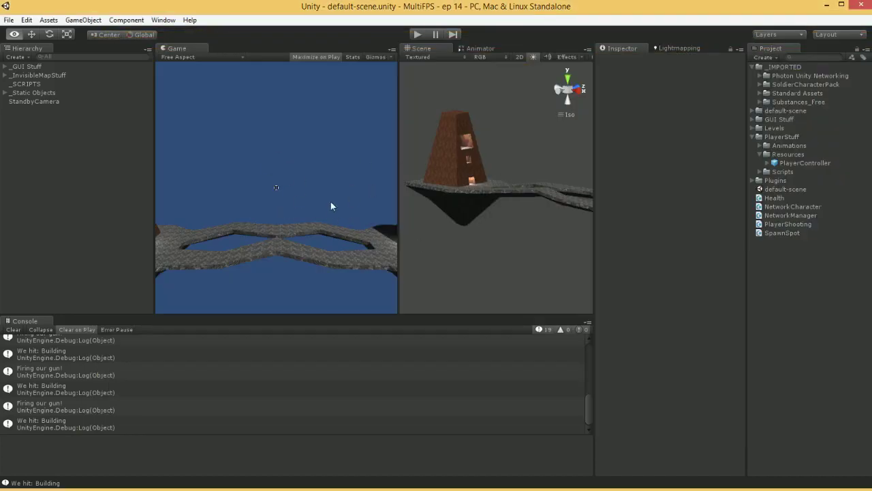
- Review the planned multiple game modes in the browser, highlighting the whole item and its Deathmatch and Team Deathmatch entries
key("alt+Tab")
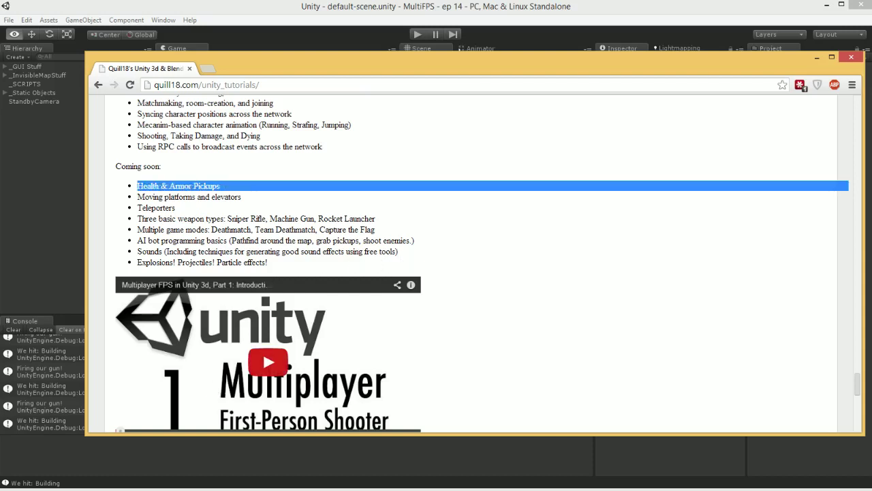
triple_click(177, 229)
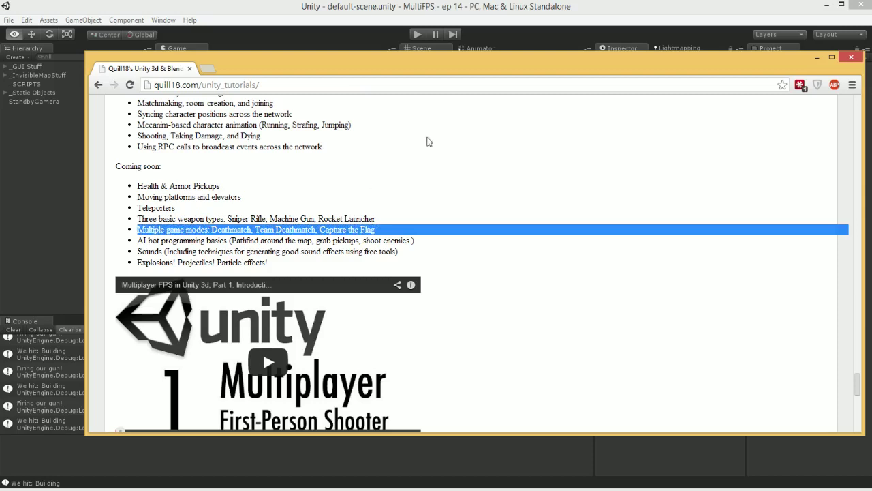
left_click(502, 32)
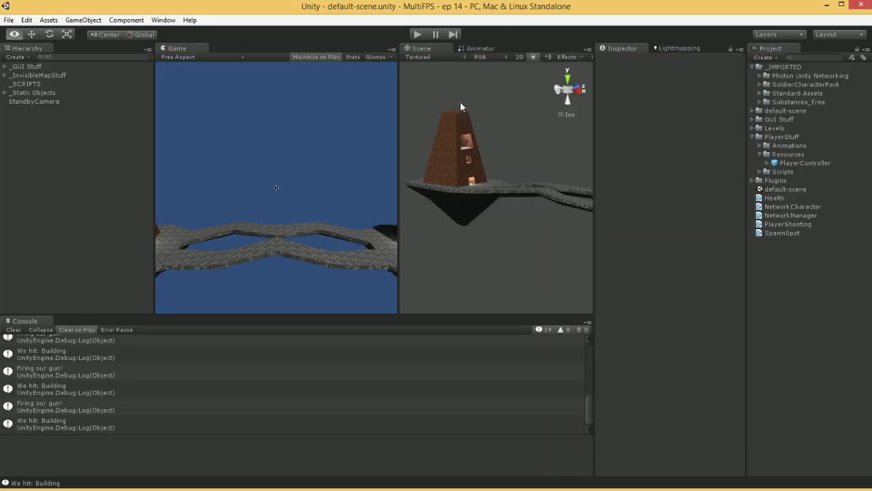
key("alt+Tab")
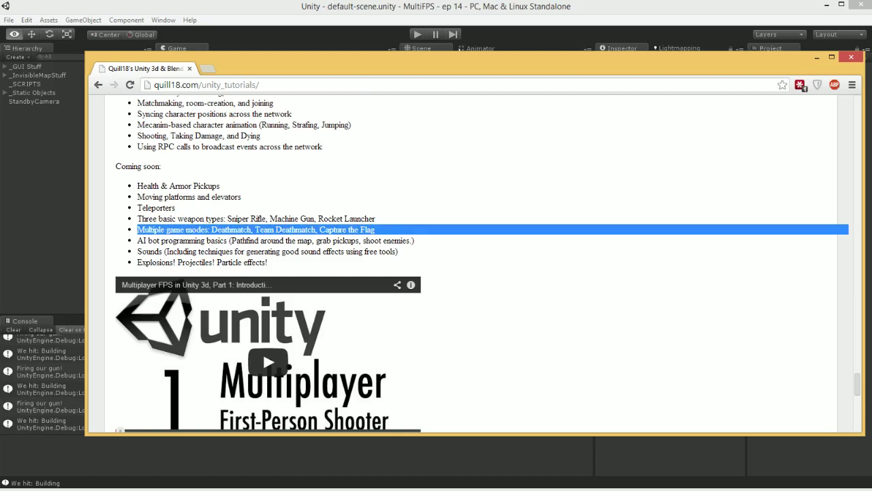
double_click(232, 230)
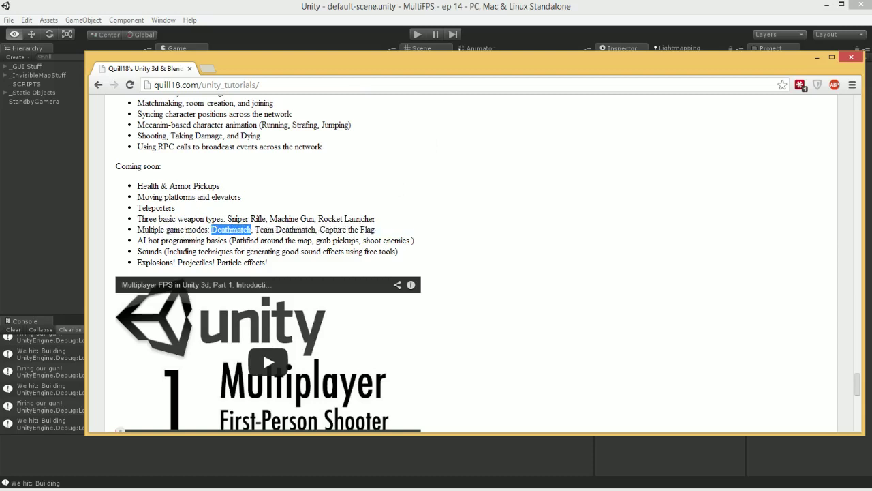
left_click_drag(255, 230, 315, 230)
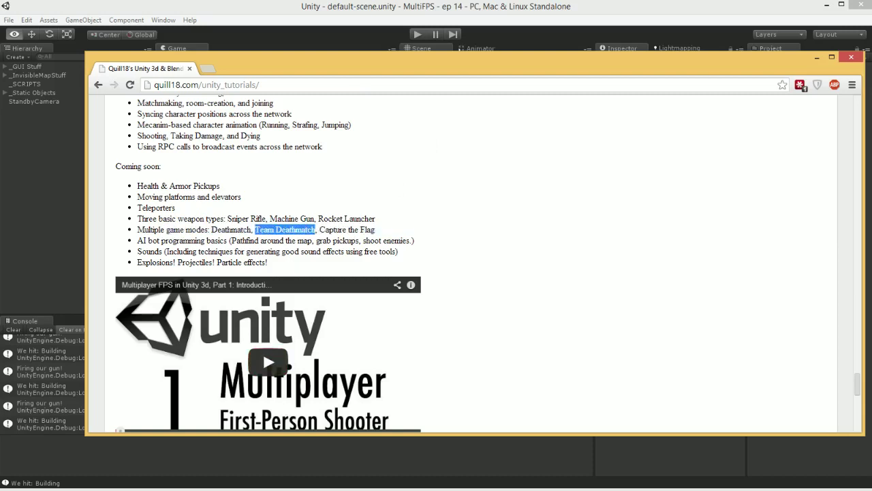
double_click(230, 230)
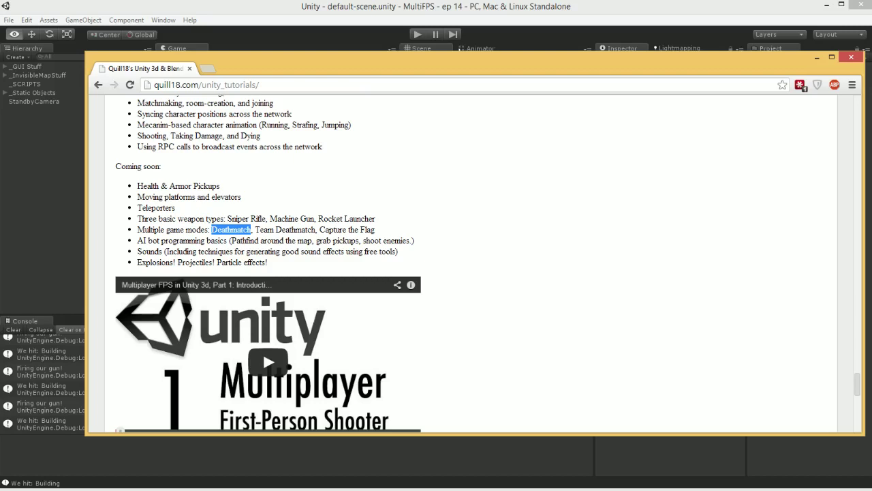
- Highlight the planned Sounds and "Explosions! Projectiles! Particle effects!" items, clear the selection, and return to Unity
triple_click(181, 252)
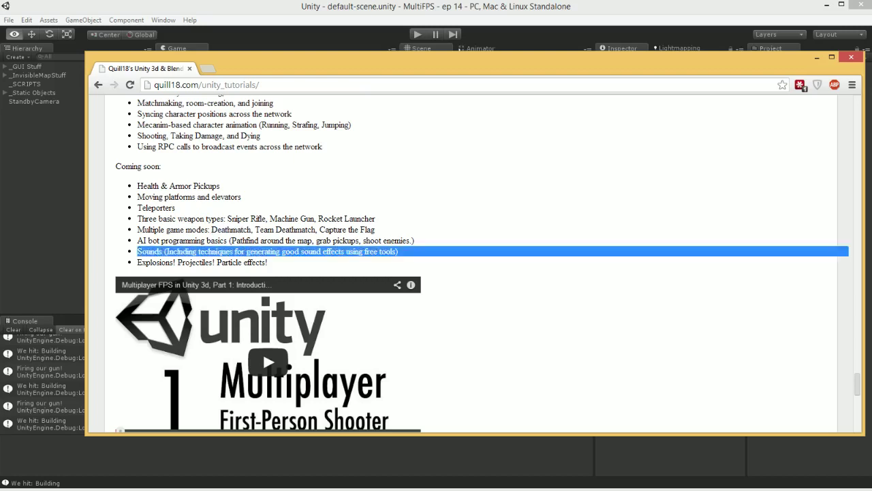
double_click(181, 251)
double_click(181, 252)
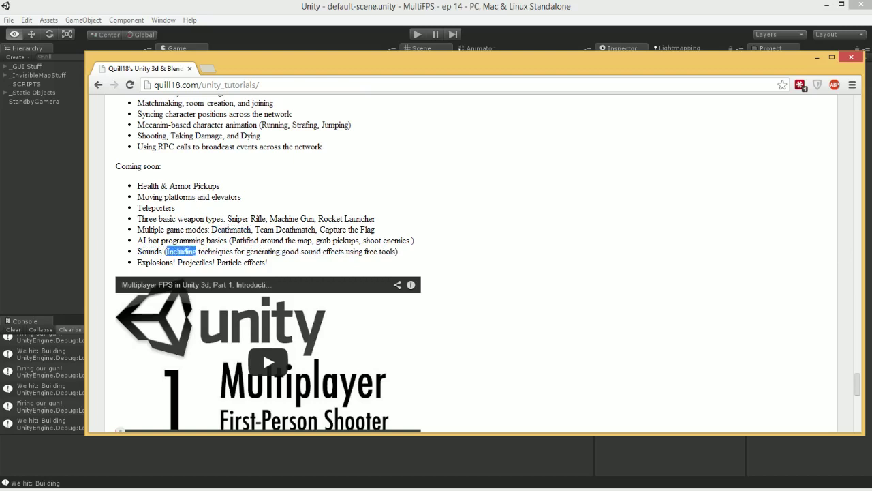
triple_click(181, 251)
left_click_drag(181, 251, 156, 270)
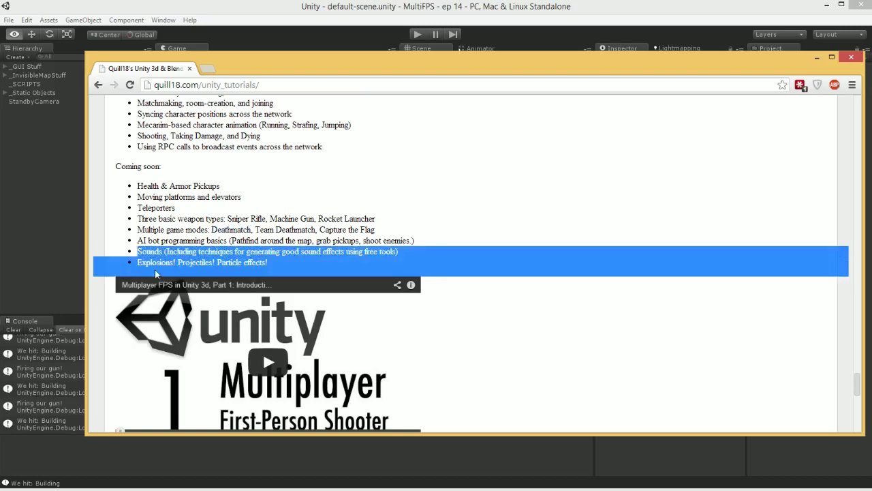
left_click(406, 205)
key("alt+Tab")
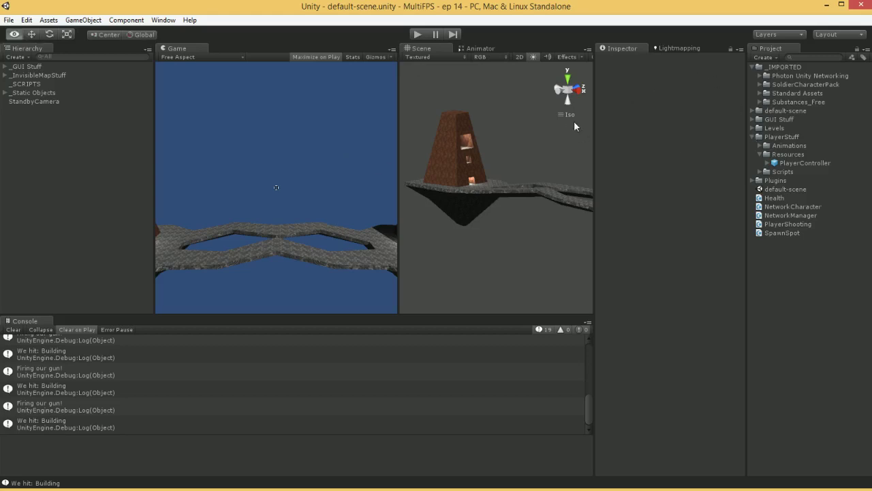
- Switch to the browser, highlight "Sniper Rifle" among the three basic weapon types, and return to Unity
key("alt+Tab")
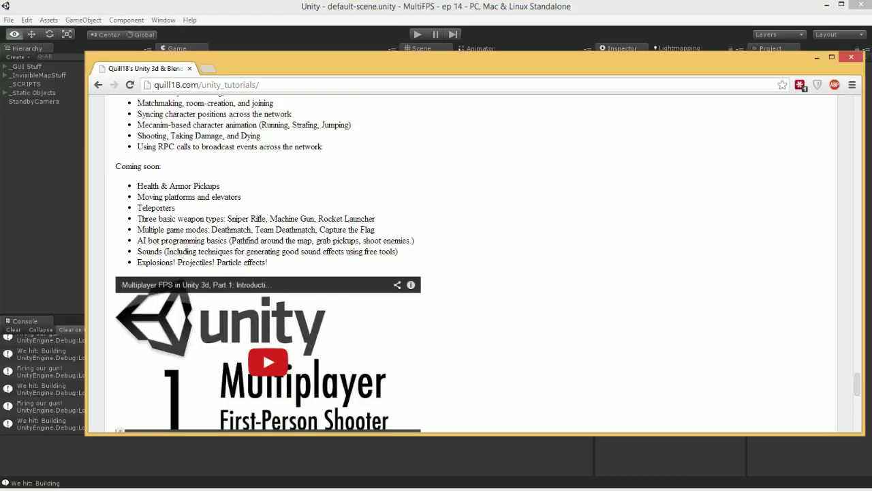
left_click_drag(227, 218, 266, 218)
key("alt+Tab")
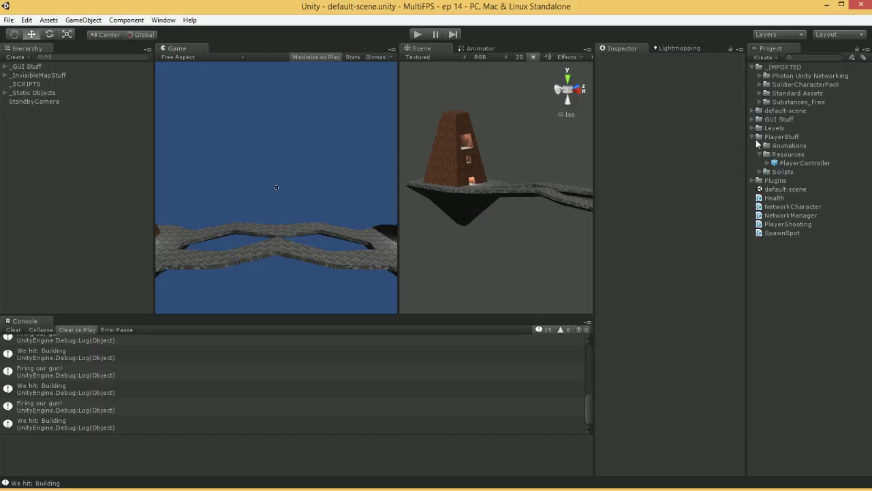
- Select the PlayerController prefab in Resources and examine its components, from Mouse Look through Player Movement, Player Shooting and Health
left_click(790, 163)
scroll(641, 234, "down", 2)
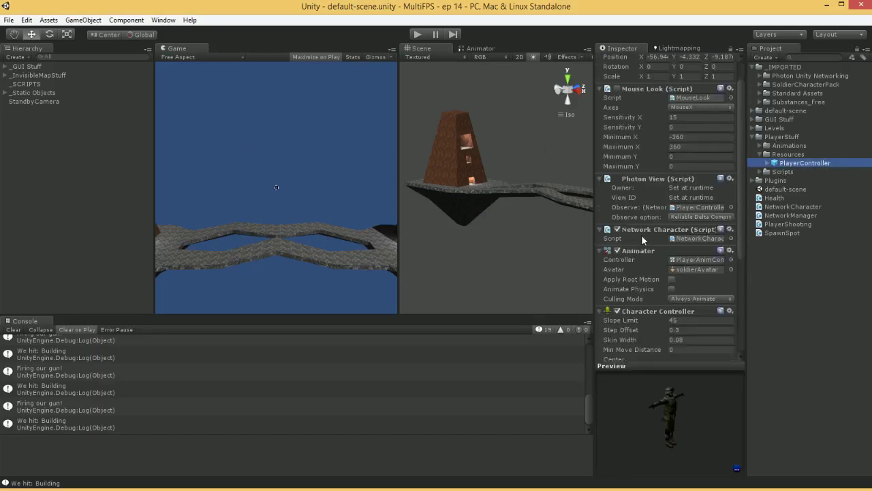
scroll(639, 235, "down", 5)
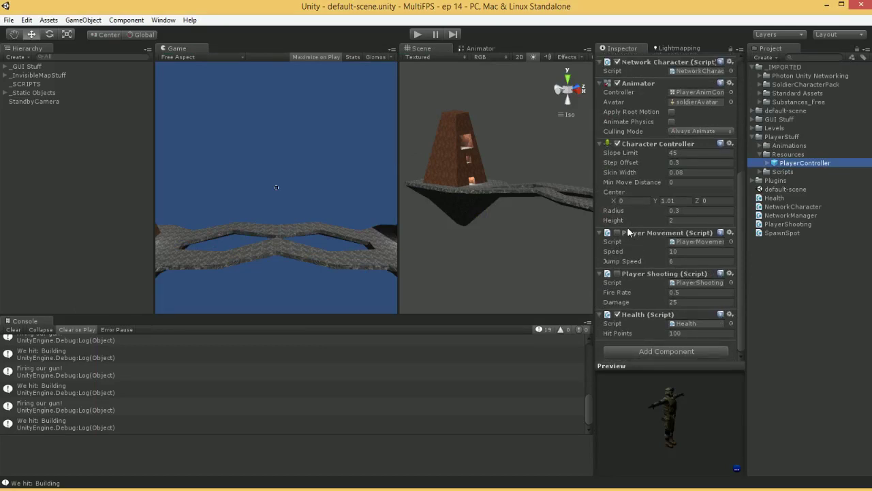
scroll(655, 248, "up", 3)
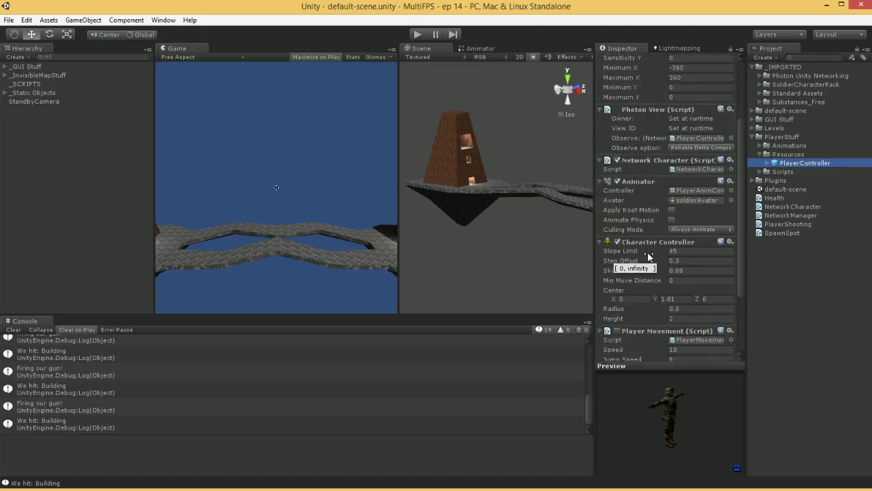
scroll(661, 193, "down", 3)
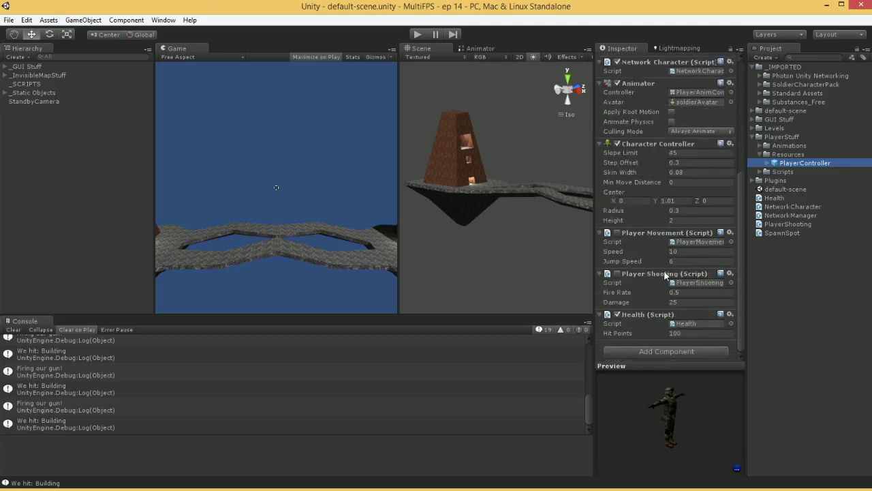